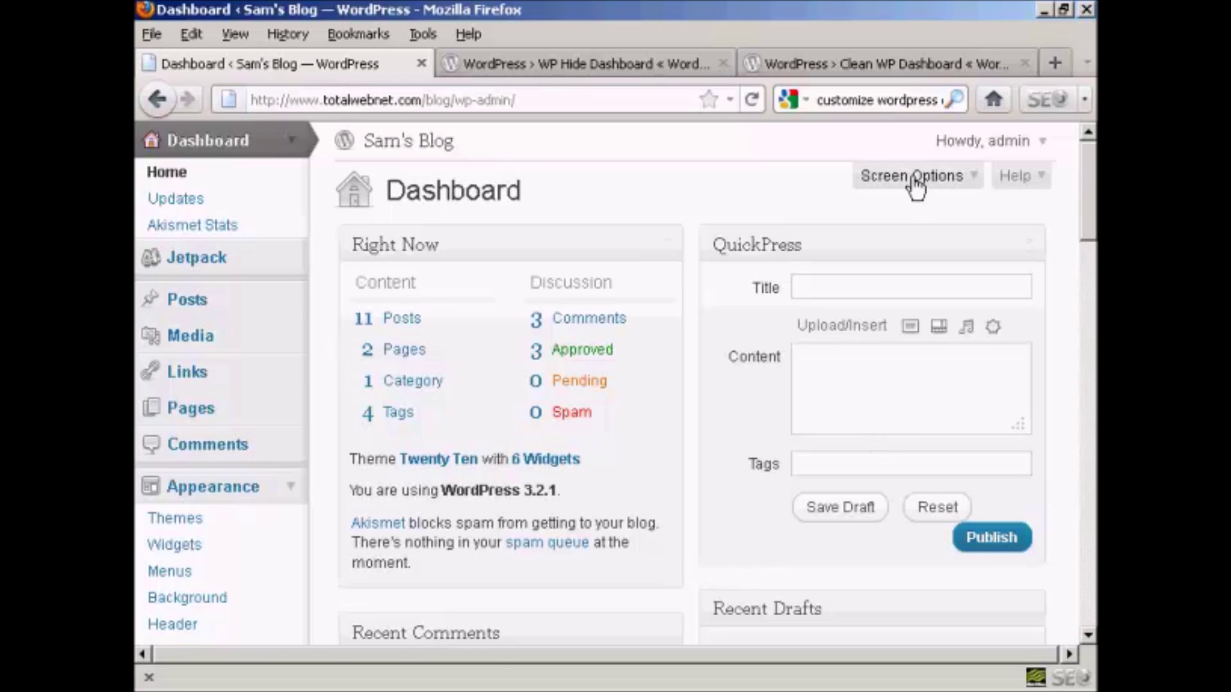
Step: Uncheck WordPress Blog and Other WordPress News in the dashboard's Screen Options
click(975, 185)
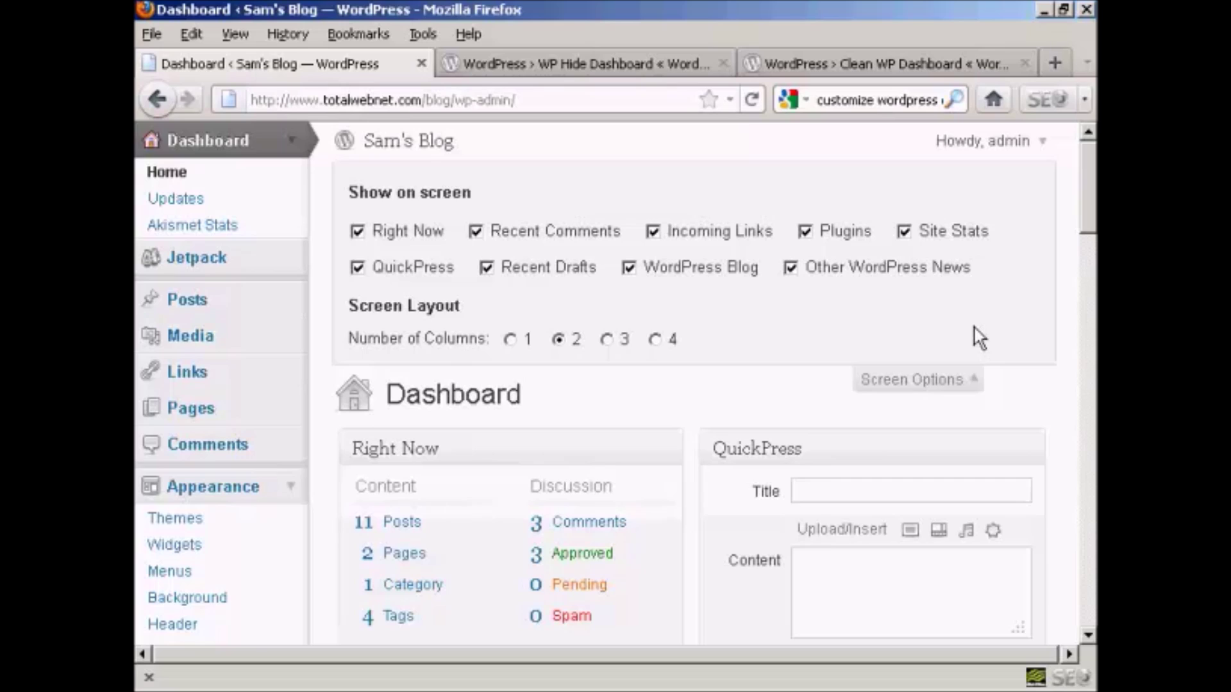
click(630, 267)
click(791, 267)
drag(1089, 188, 1089, 308)
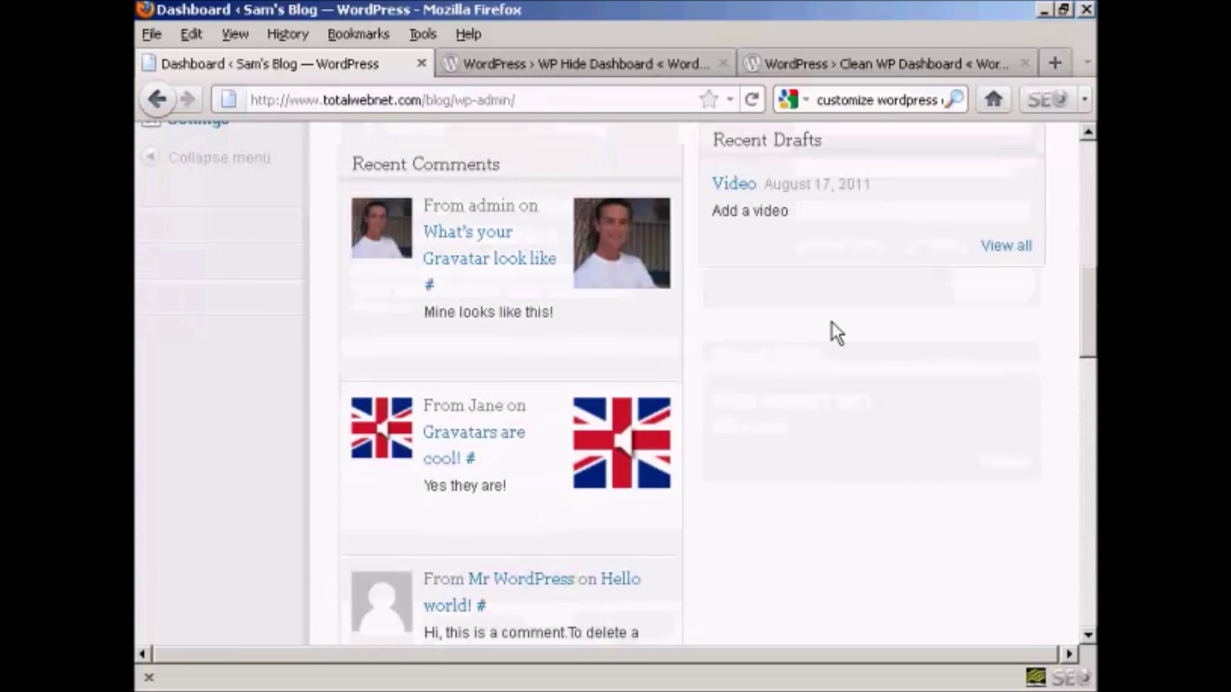
drag(1090, 308, 1090, 423)
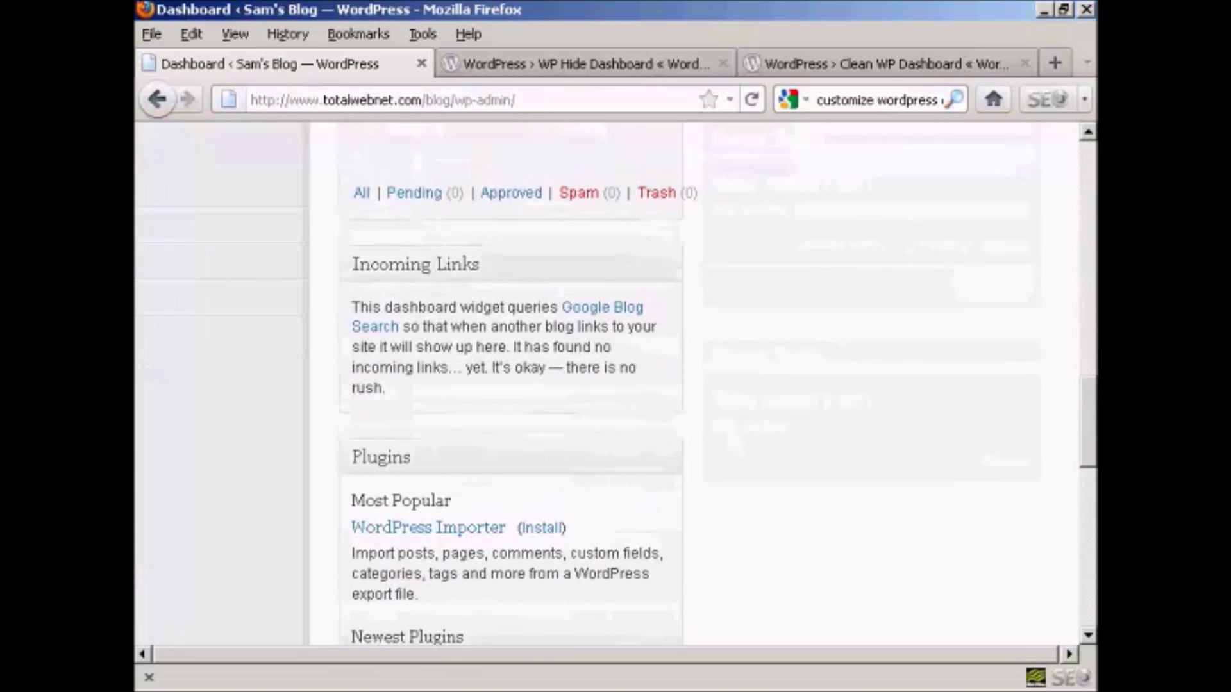
drag(1089, 424, 1089, 134)
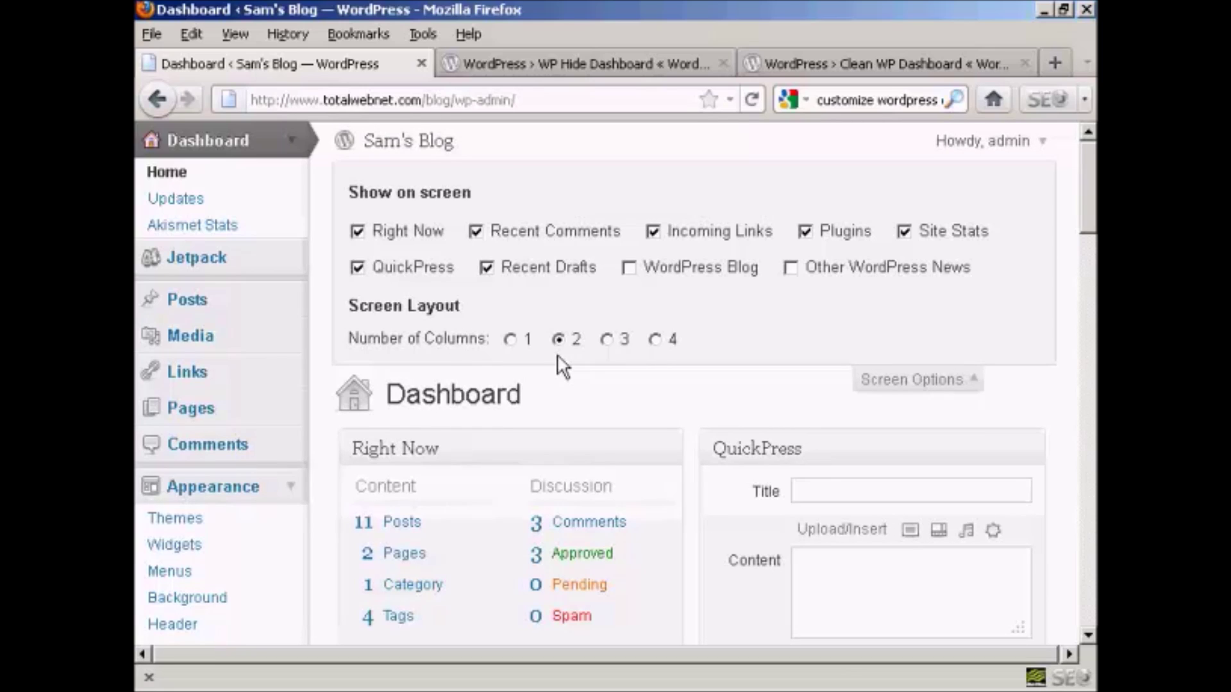
click(511, 339)
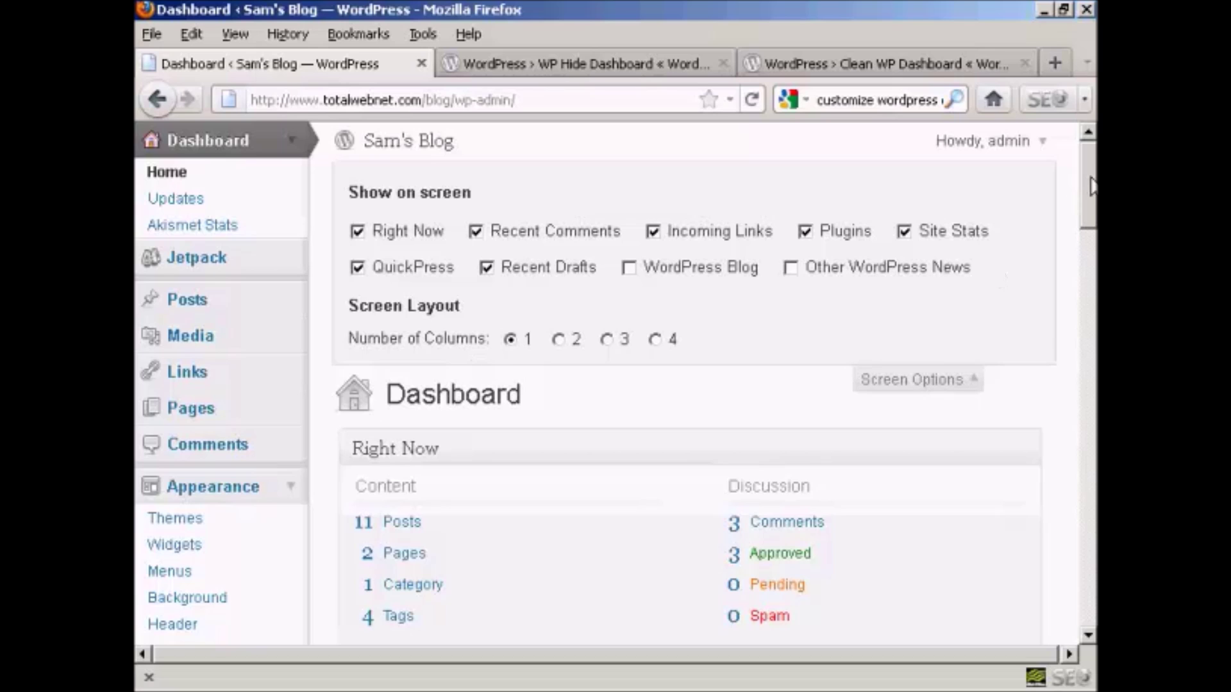
mouse_move(1091, 185)
mouse_down()
mouse_move(1087, 360)
mouse_move(1089, 164)
mouse_up()
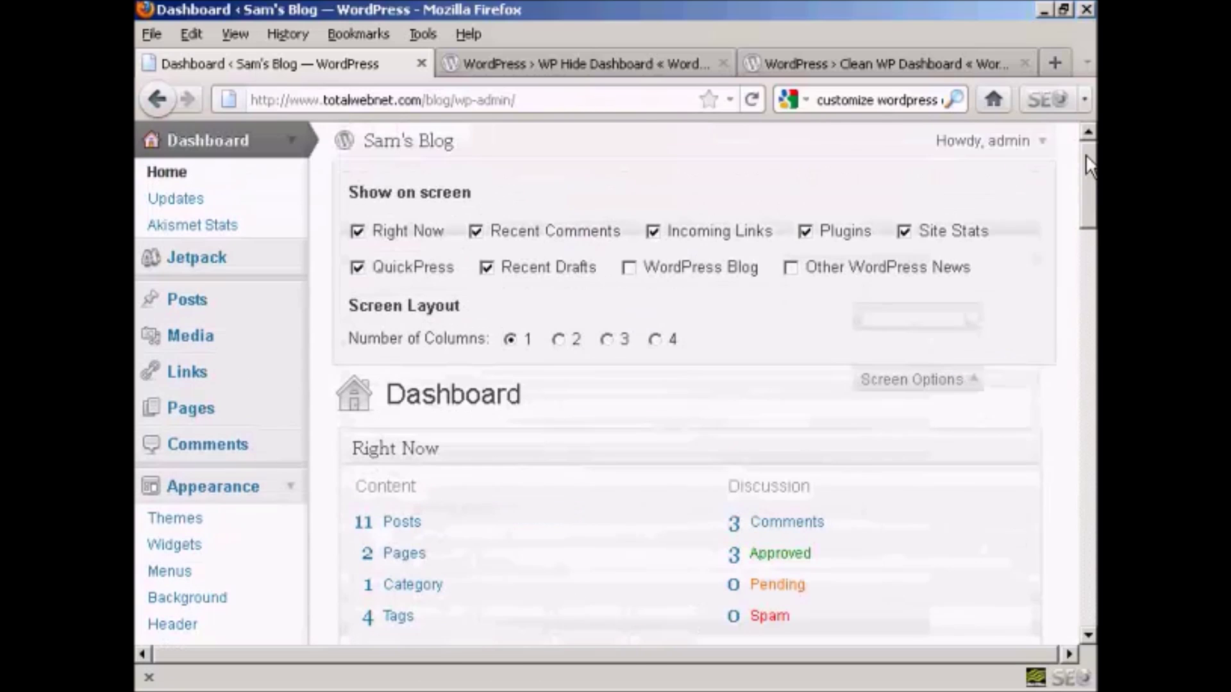
click(558, 339)
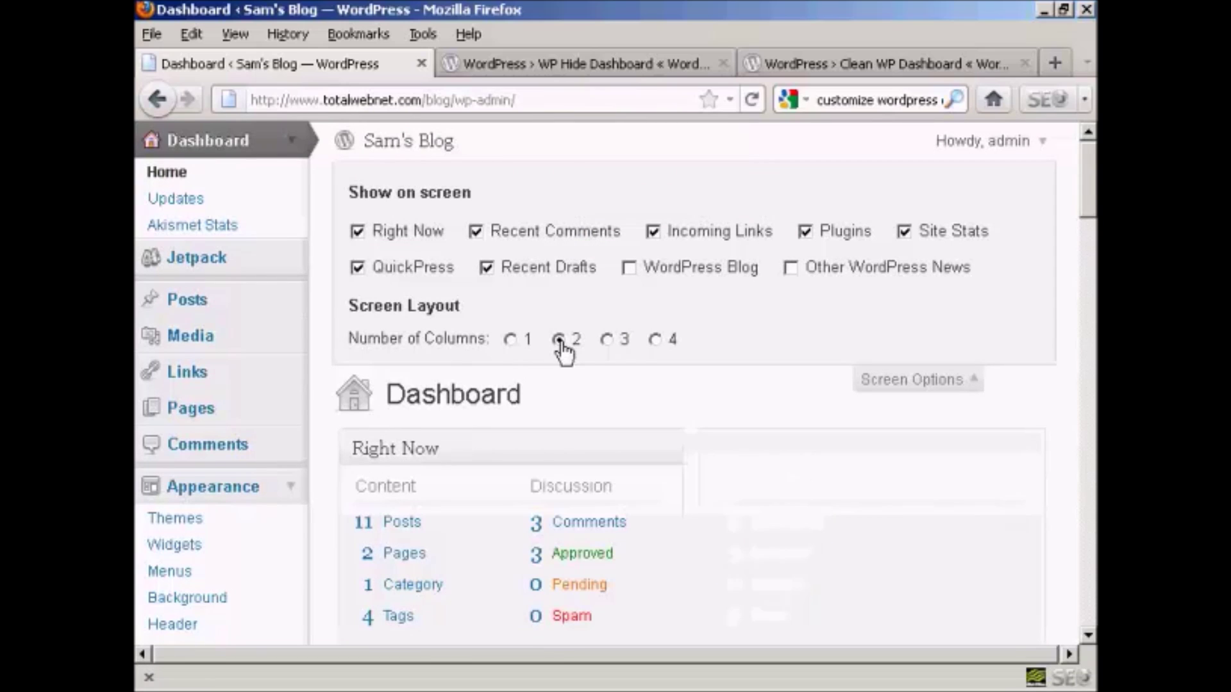
drag(1090, 188, 1090, 229)
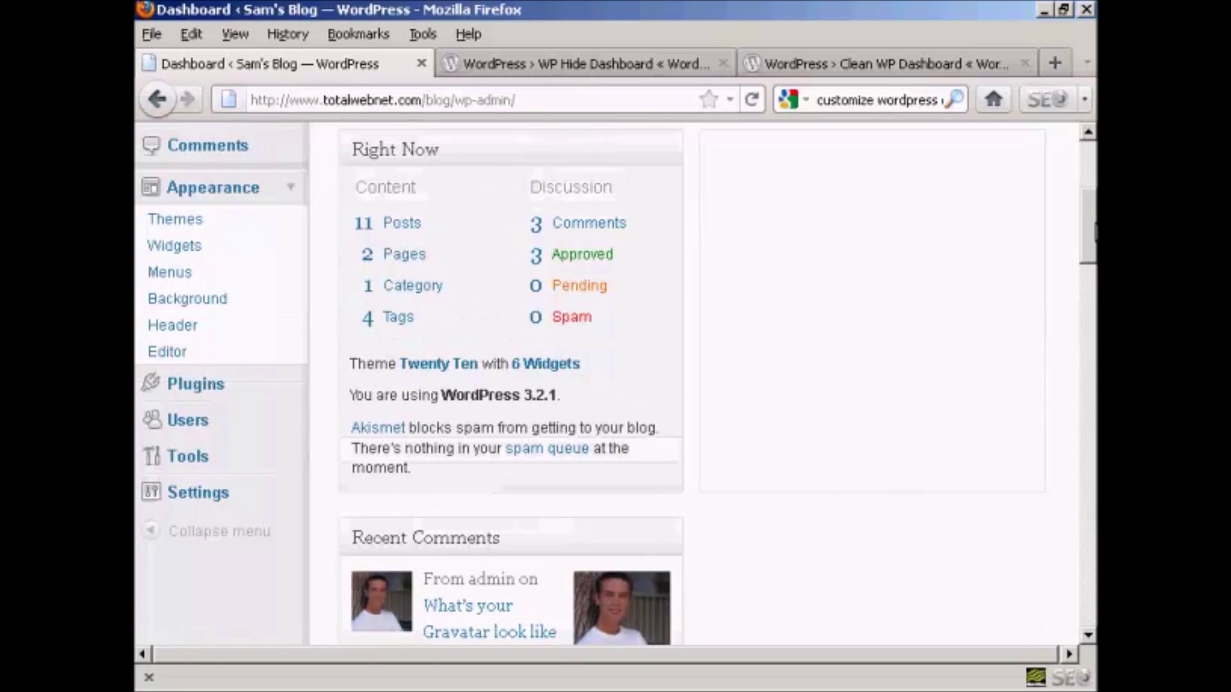
mouse_move(453, 538)
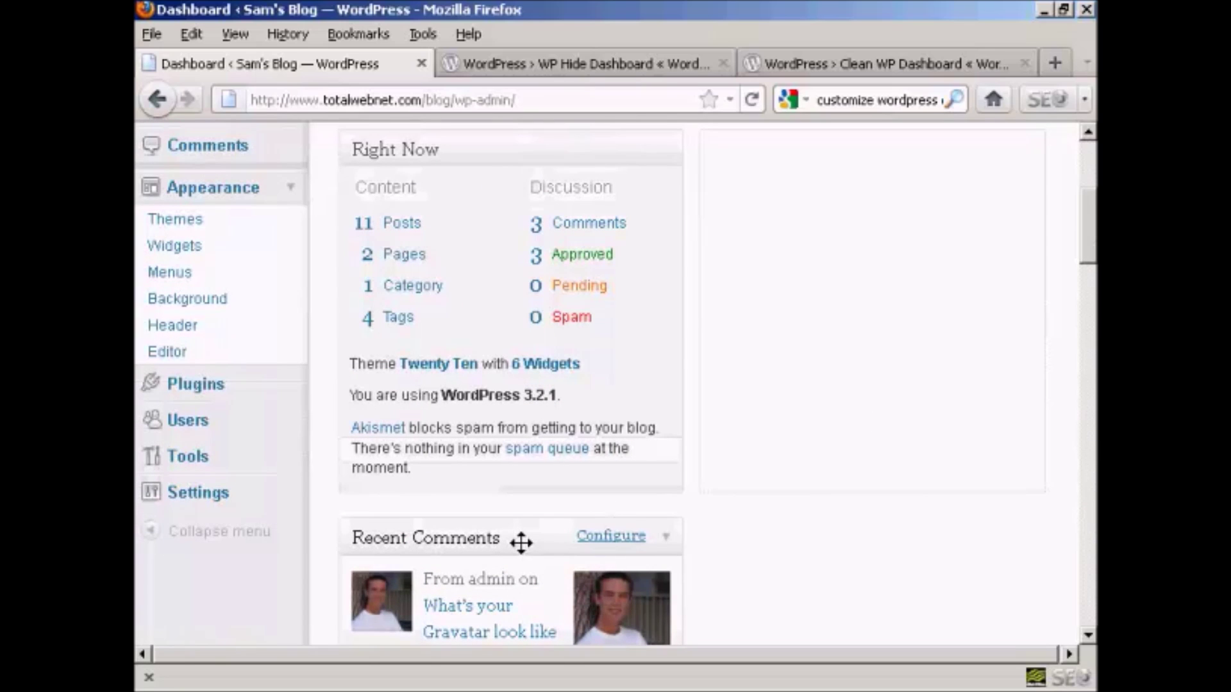
Step: Collapse Recent Comments, drop it at the top of the right column, and re-expand it
click(521, 542)
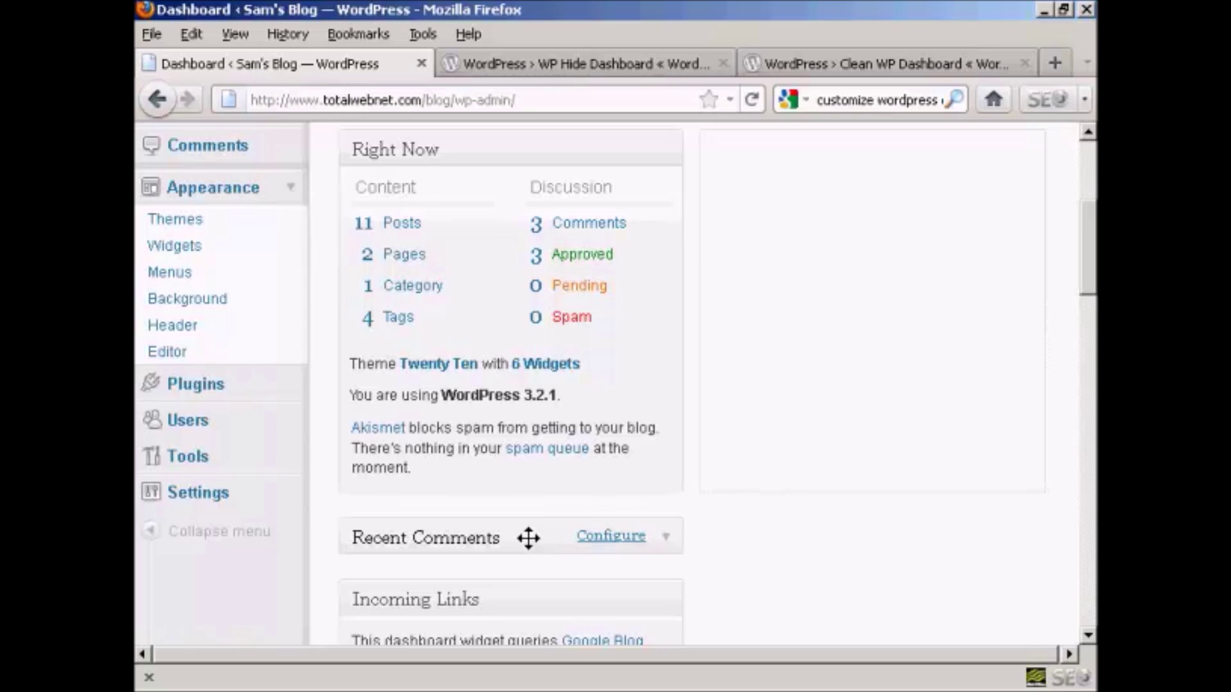
mouse_move(528, 538)
mouse_down()
mouse_move(955, 205)
mouse_move(922, 153)
mouse_up()
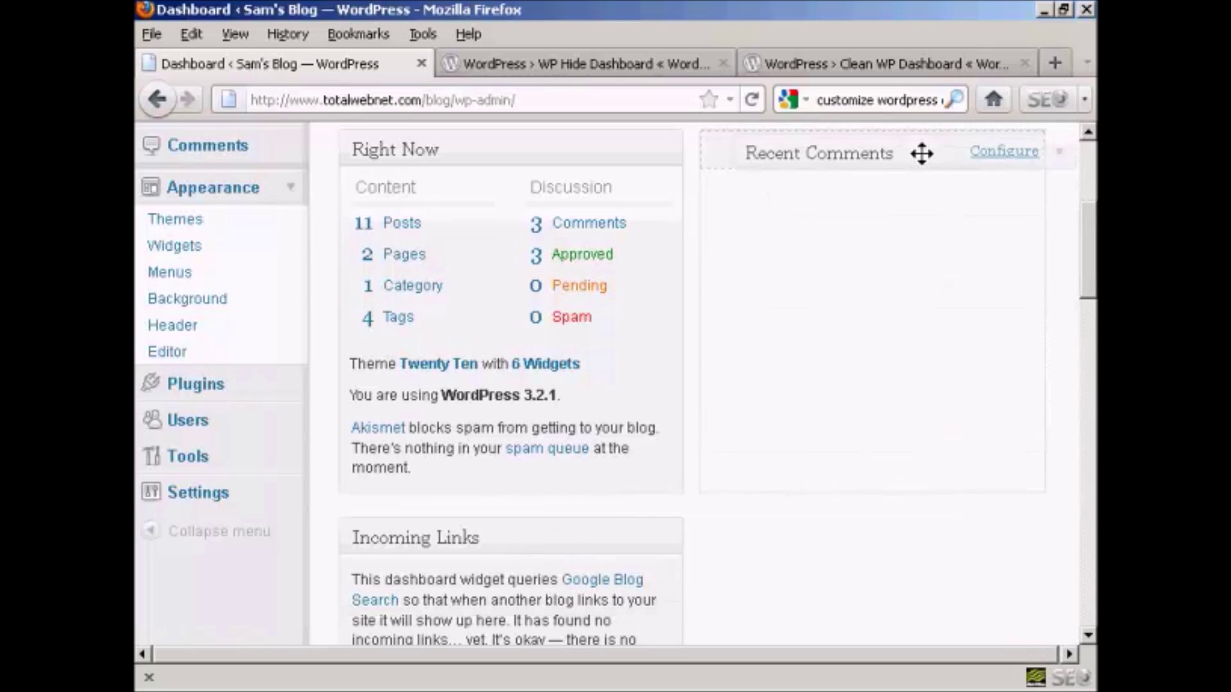
drag(921, 153, 921, 151)
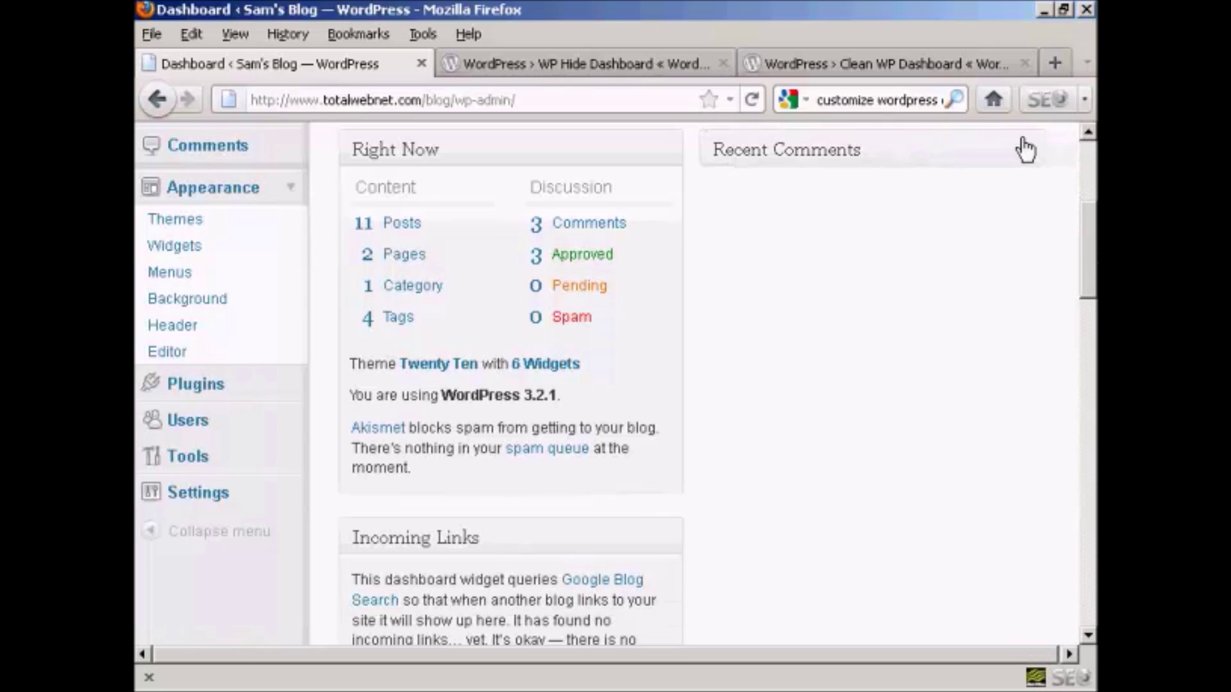
mouse_move(1088, 255)
mouse_down()
mouse_move(1088, 228)
mouse_move(1088, 240)
mouse_up()
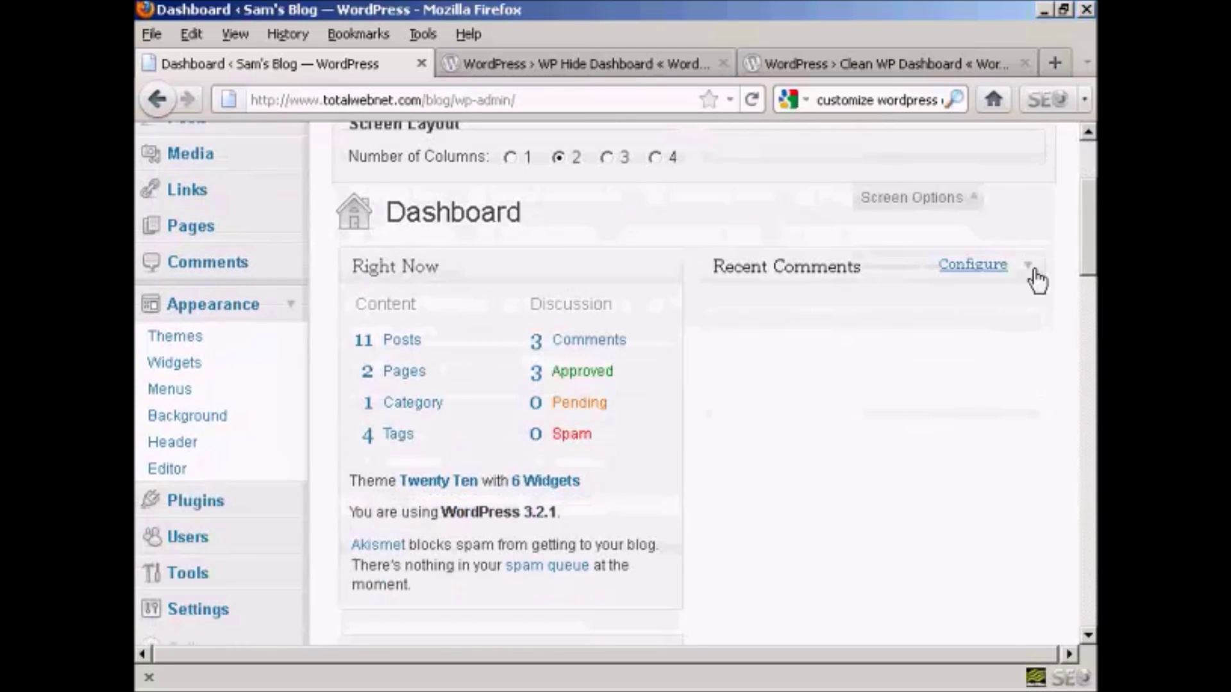
click(1030, 277)
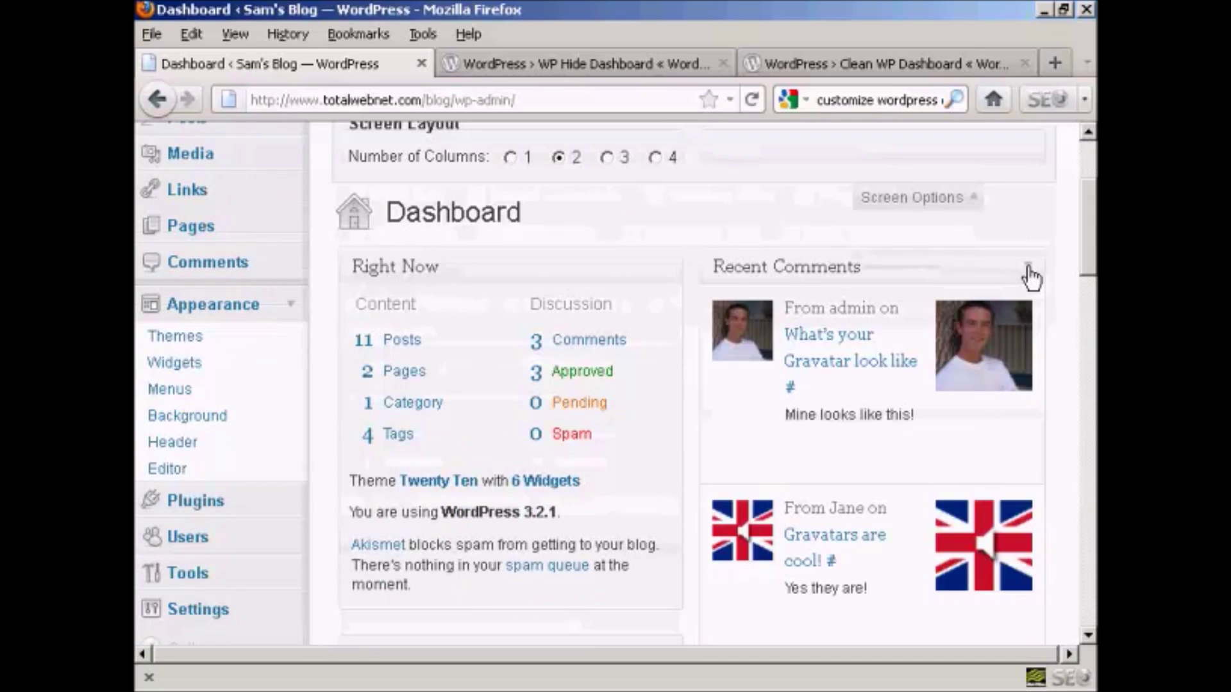
mouse_move(1089, 258)
mouse_down()
mouse_move(1089, 355)
mouse_move(1089, 144)
mouse_up()
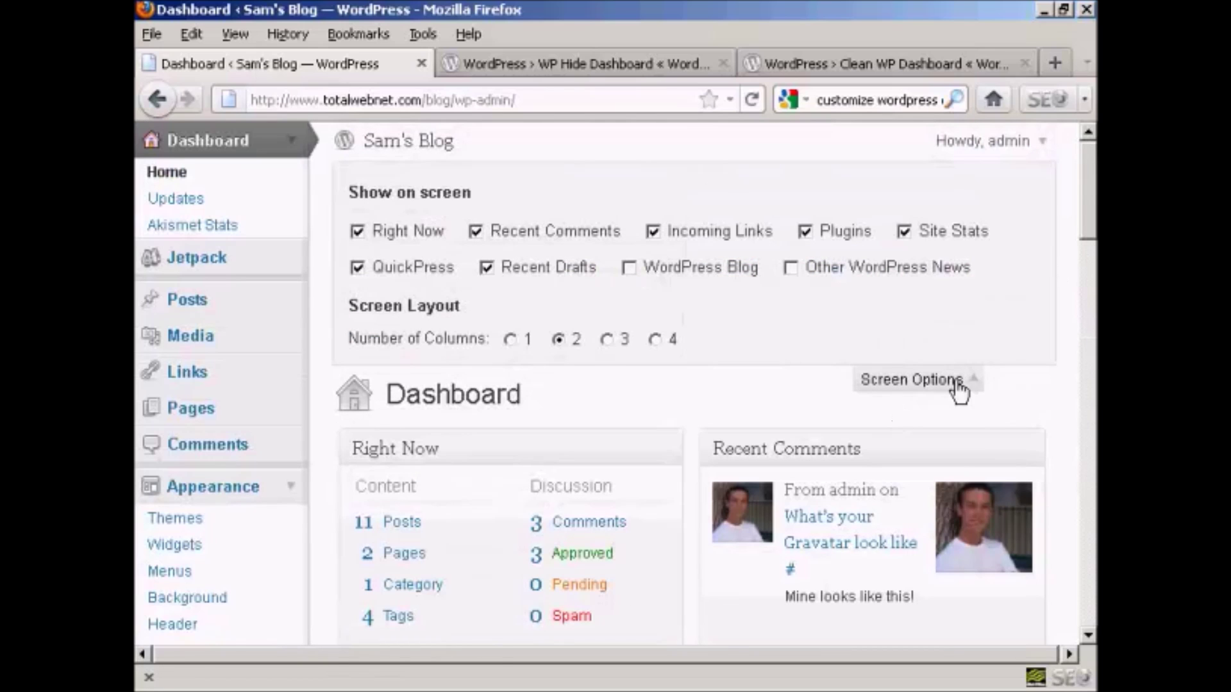
Step: Close Screen Options and submit Recent Comments' 'Number of comments to show' as 4
click(974, 388)
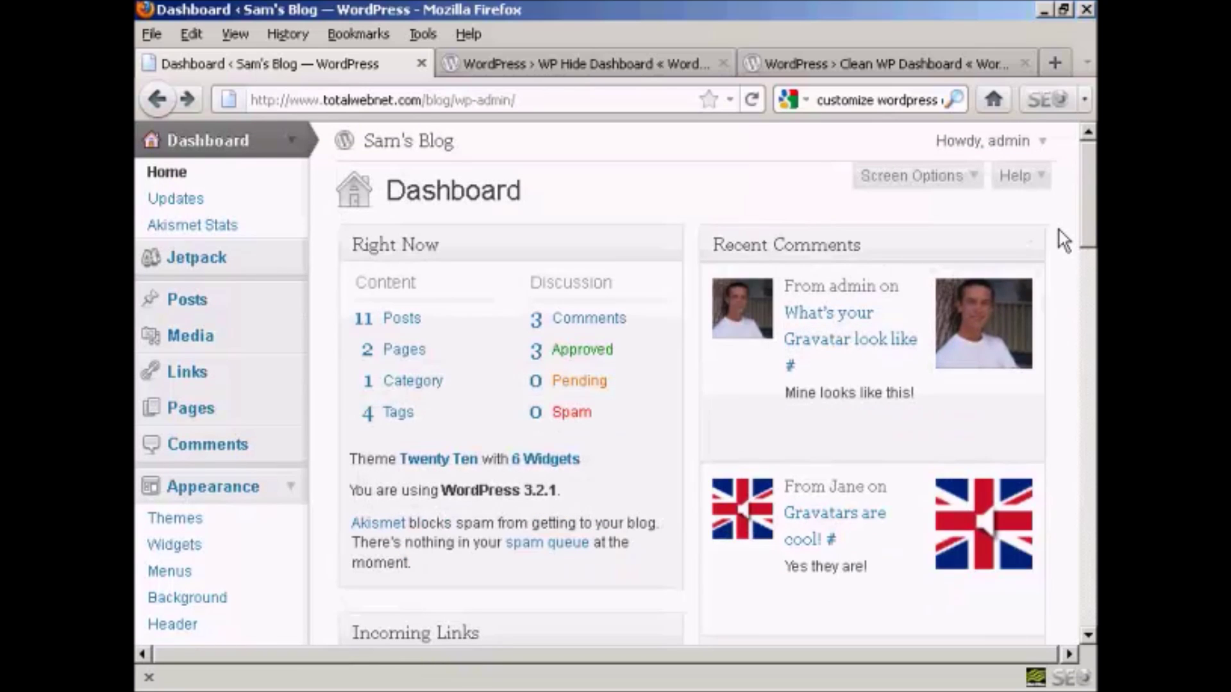
mouse_move(870, 448)
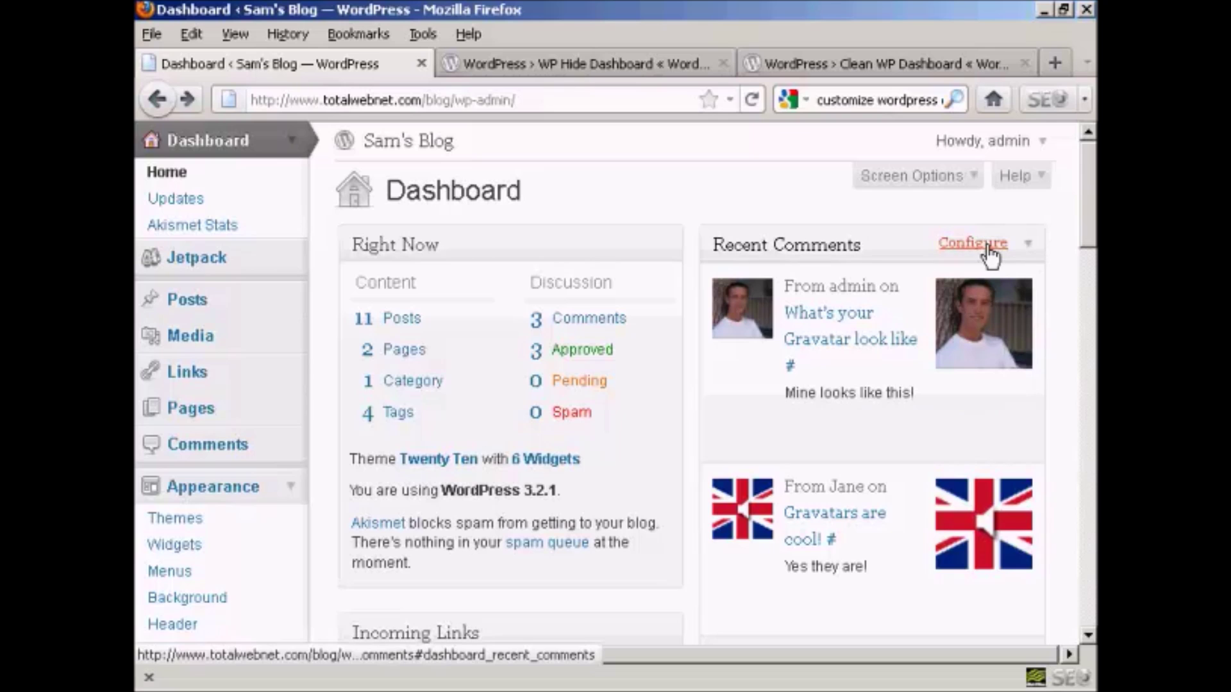
click(990, 252)
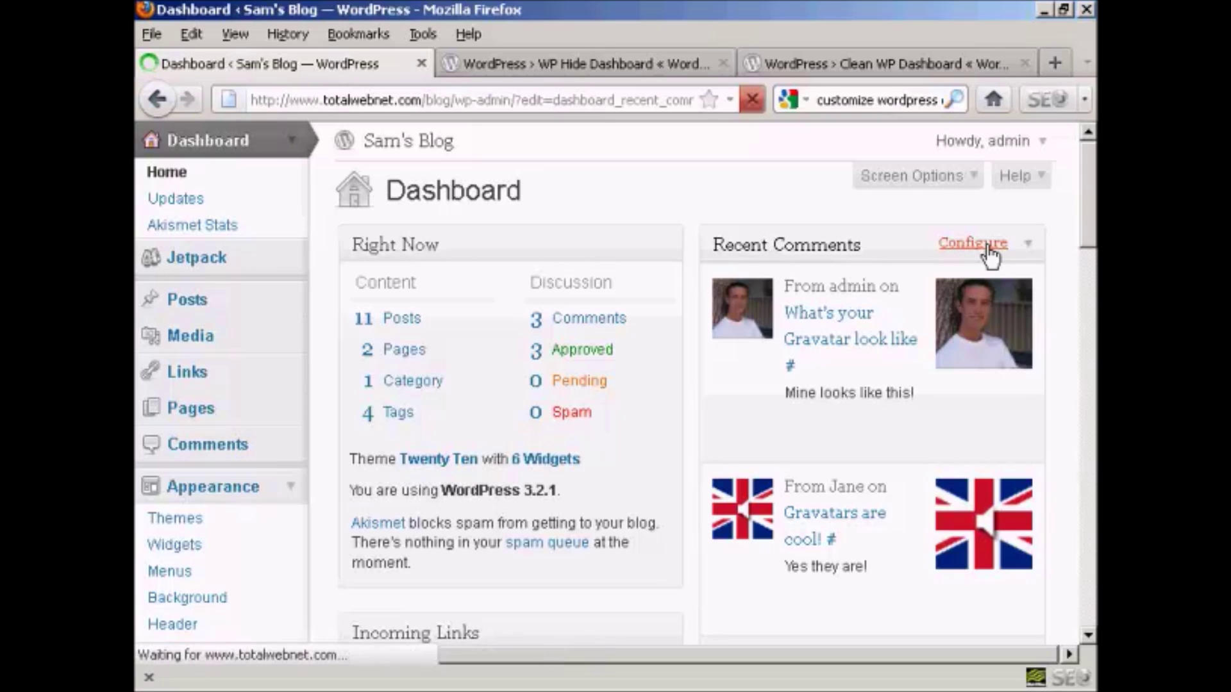
scroll(986, 244, down, 1)
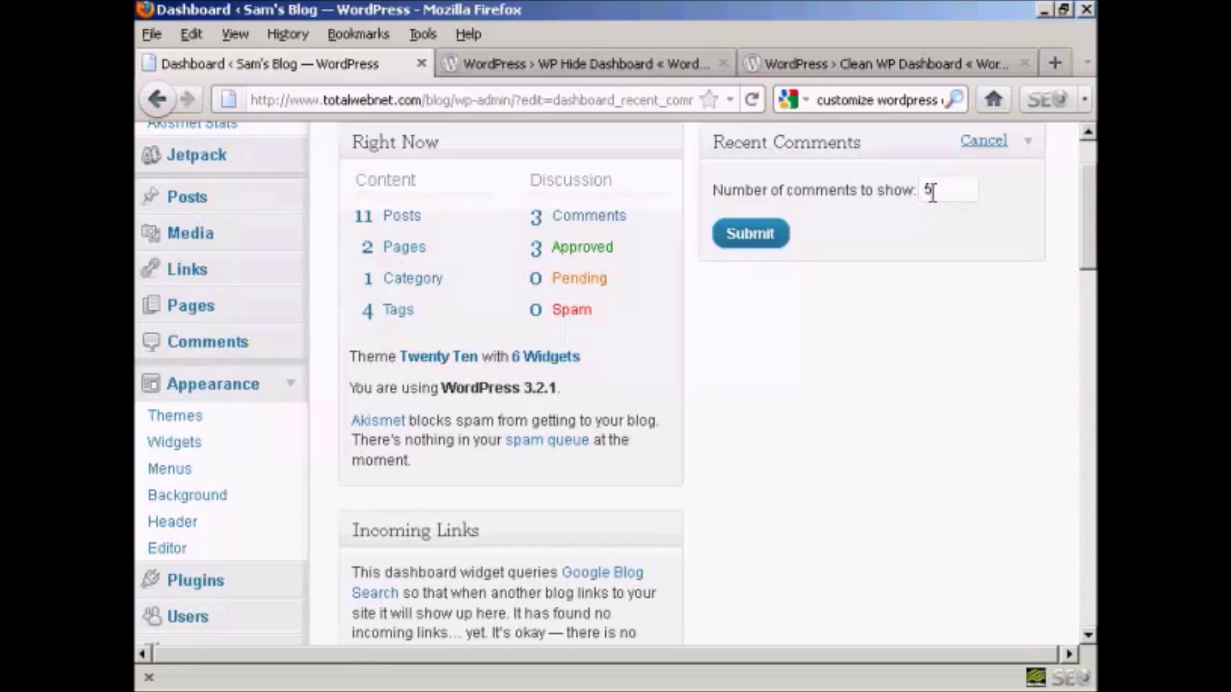
drag(937, 189, 923, 189)
text(4)
click(758, 246)
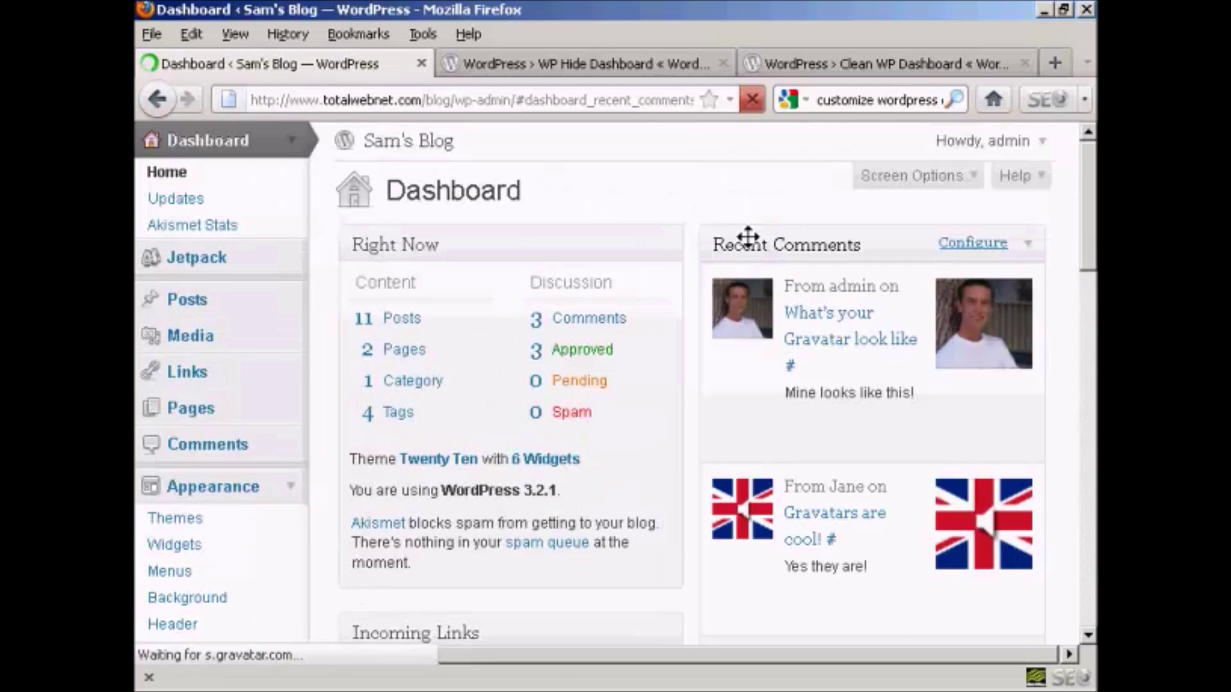
scroll(962, 289, down, 1)
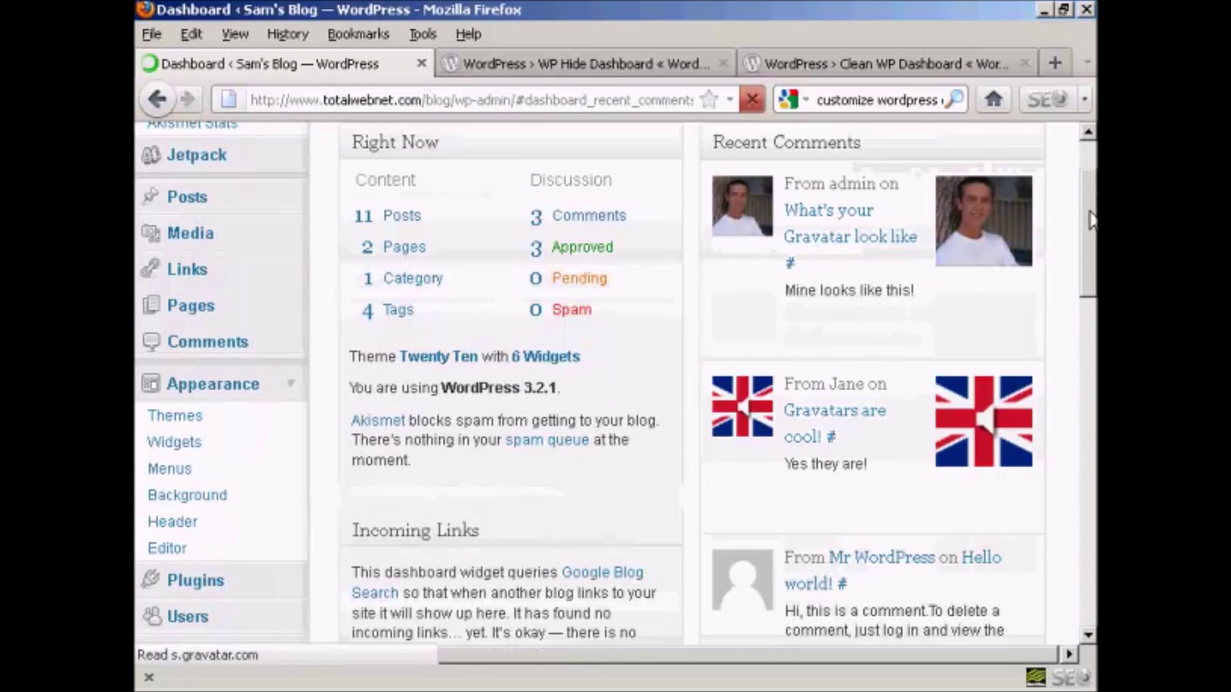
drag(1089, 219, 1089, 334)
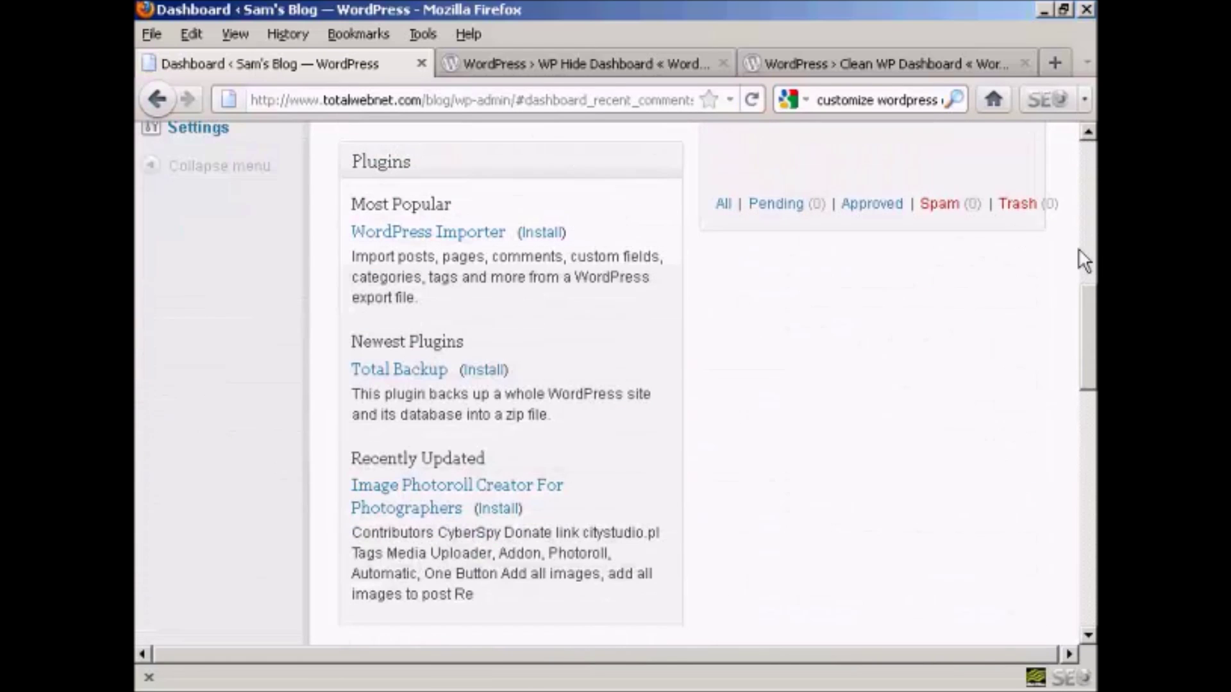
drag(1089, 298, 1088, 241)
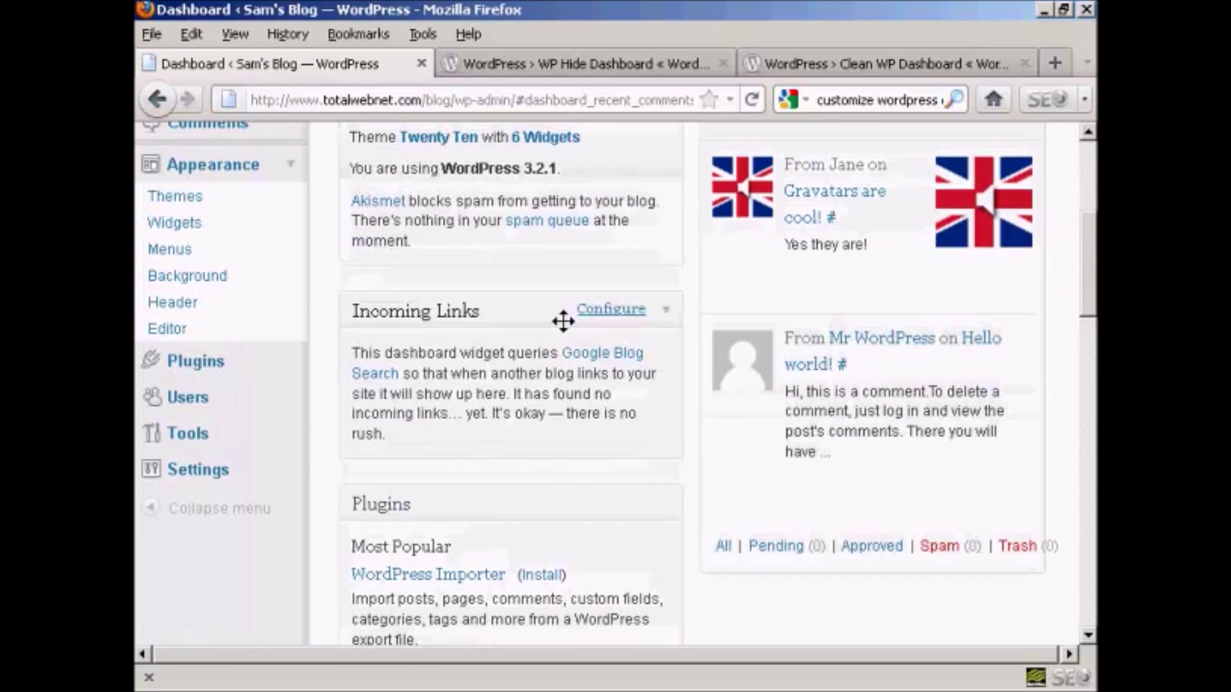
Step: Submit Incoming Links with 12 items, then view the WP Hide Dashboard plugin page
click(623, 313)
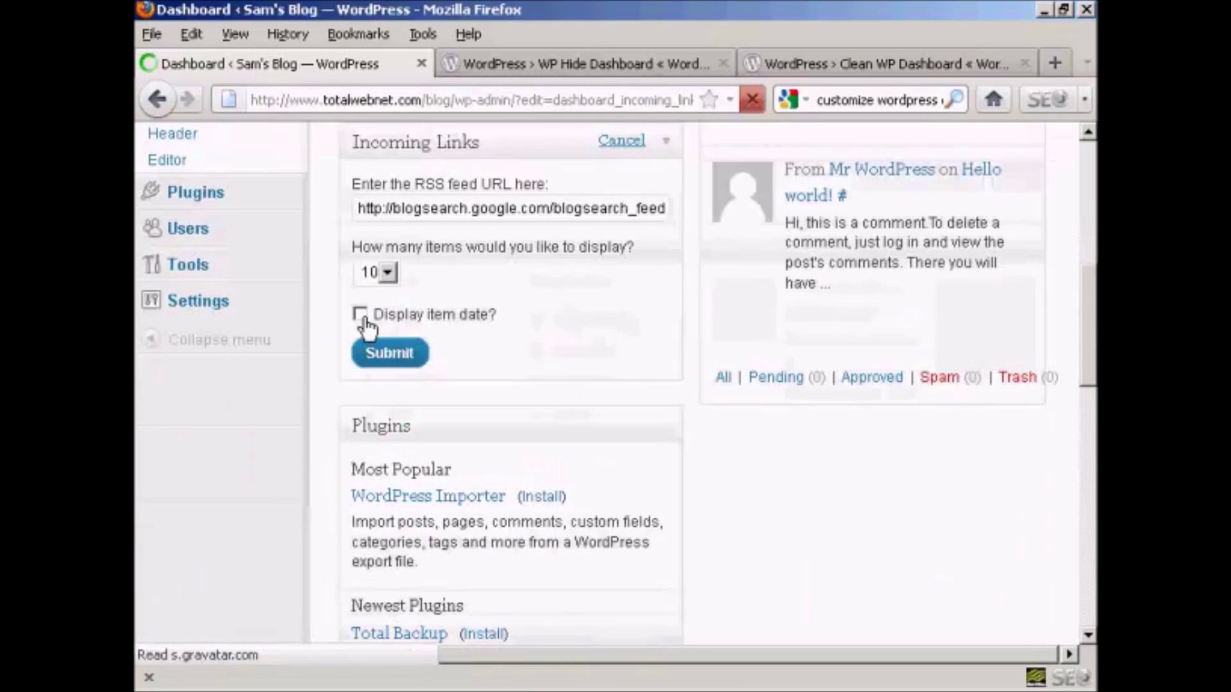
click(387, 272)
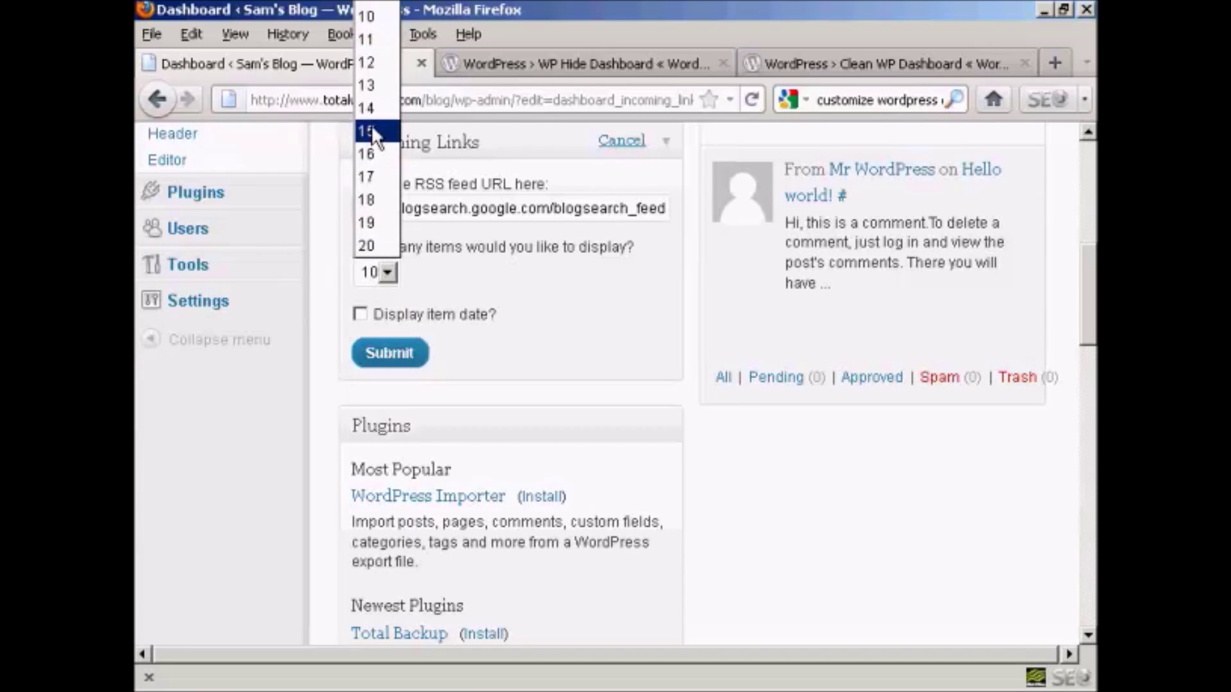
click(368, 61)
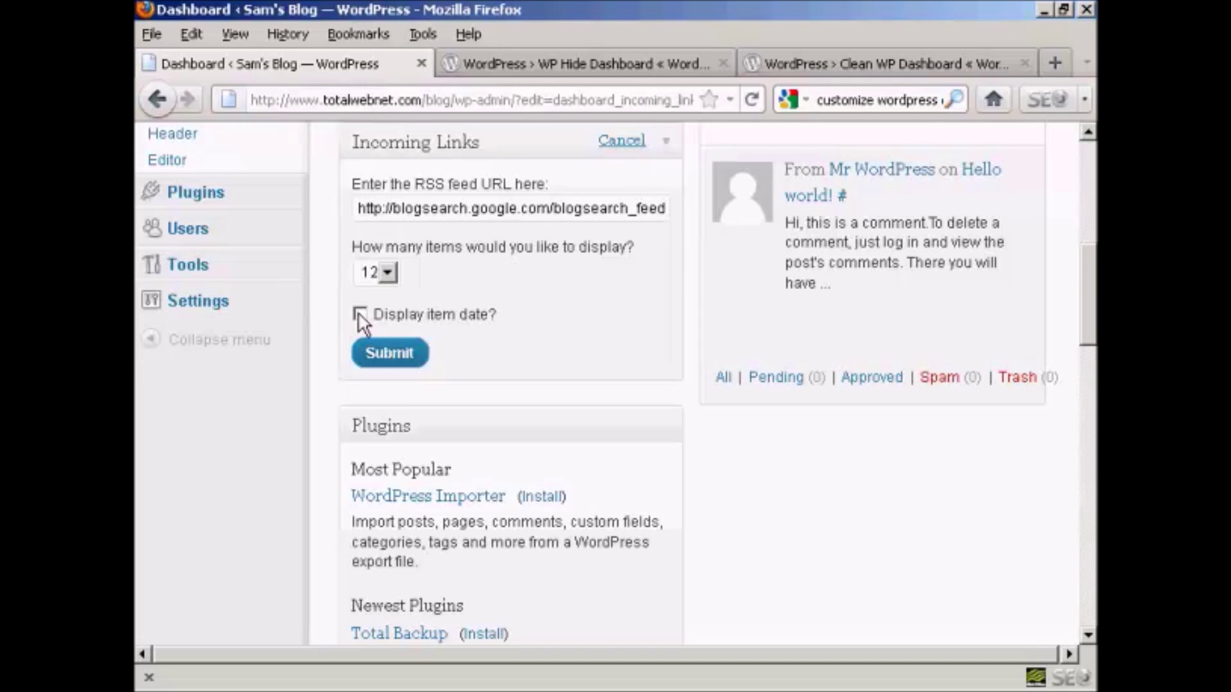
click(388, 353)
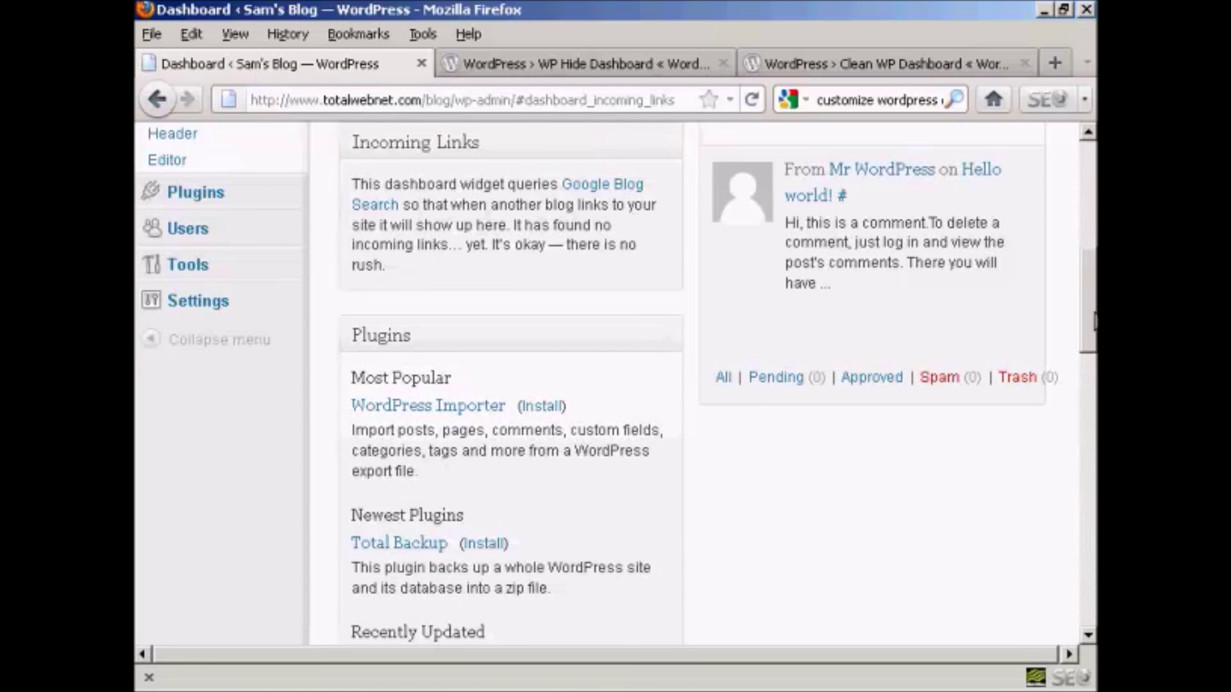
drag(1088, 327, 1087, 181)
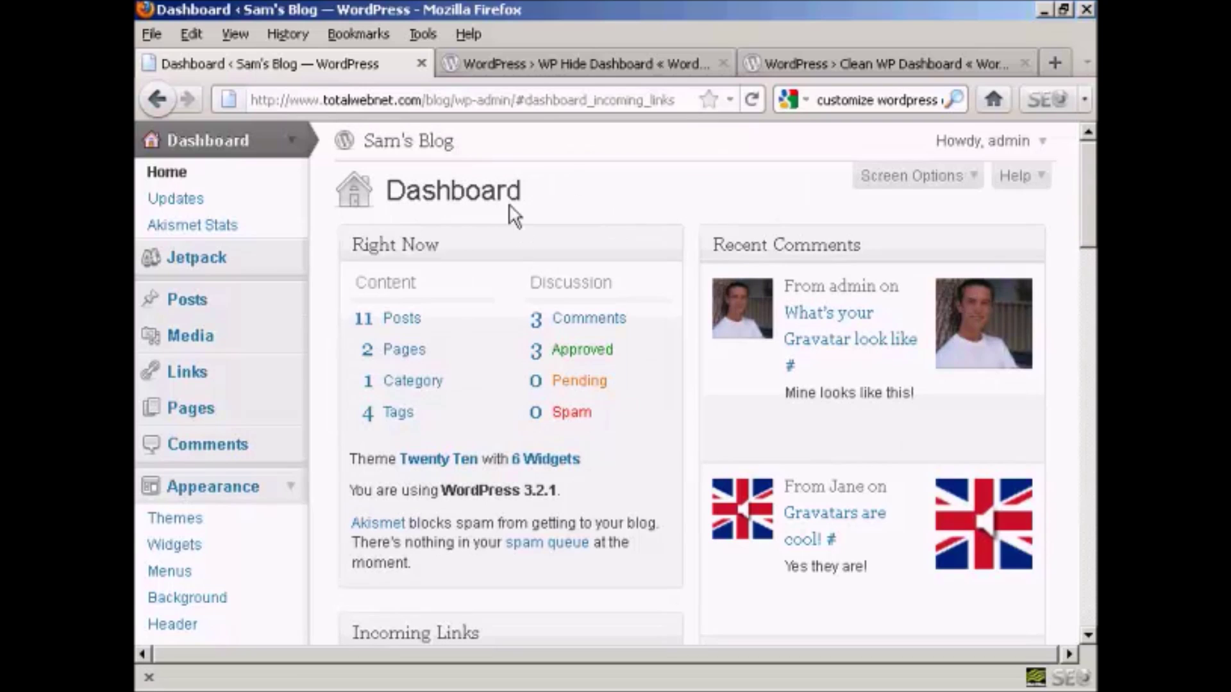
click(633, 62)
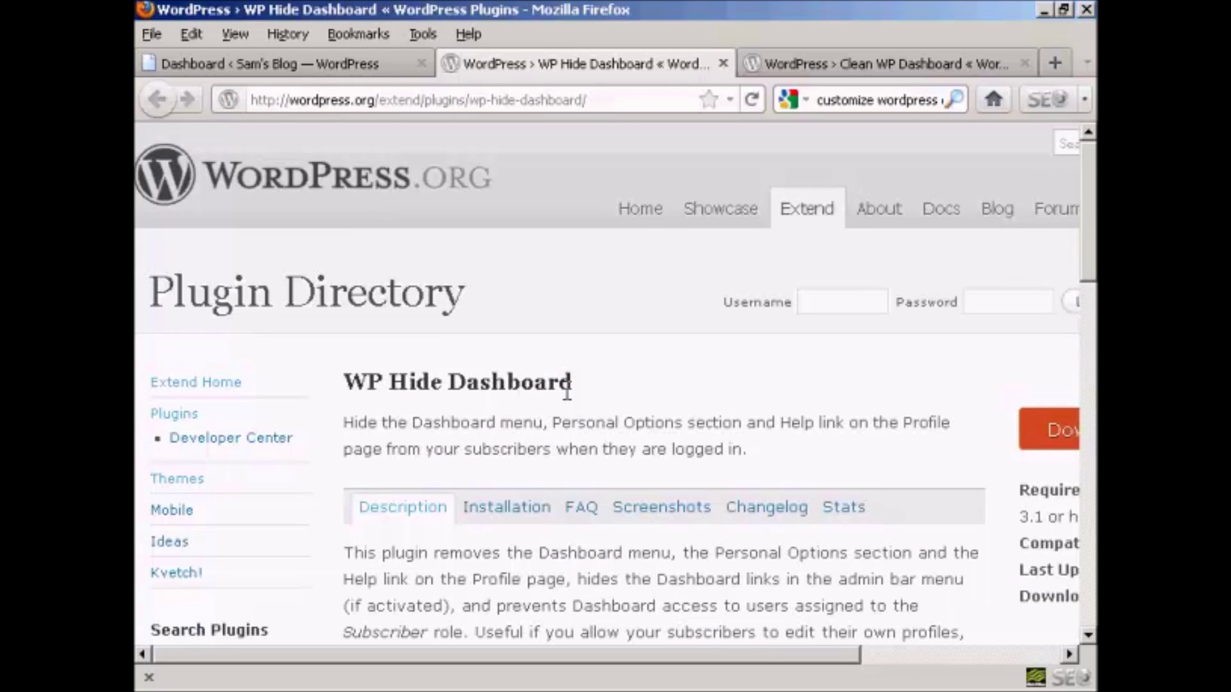
Step: Switch to the Clean WP Dashboard plugin page tab
click(834, 67)
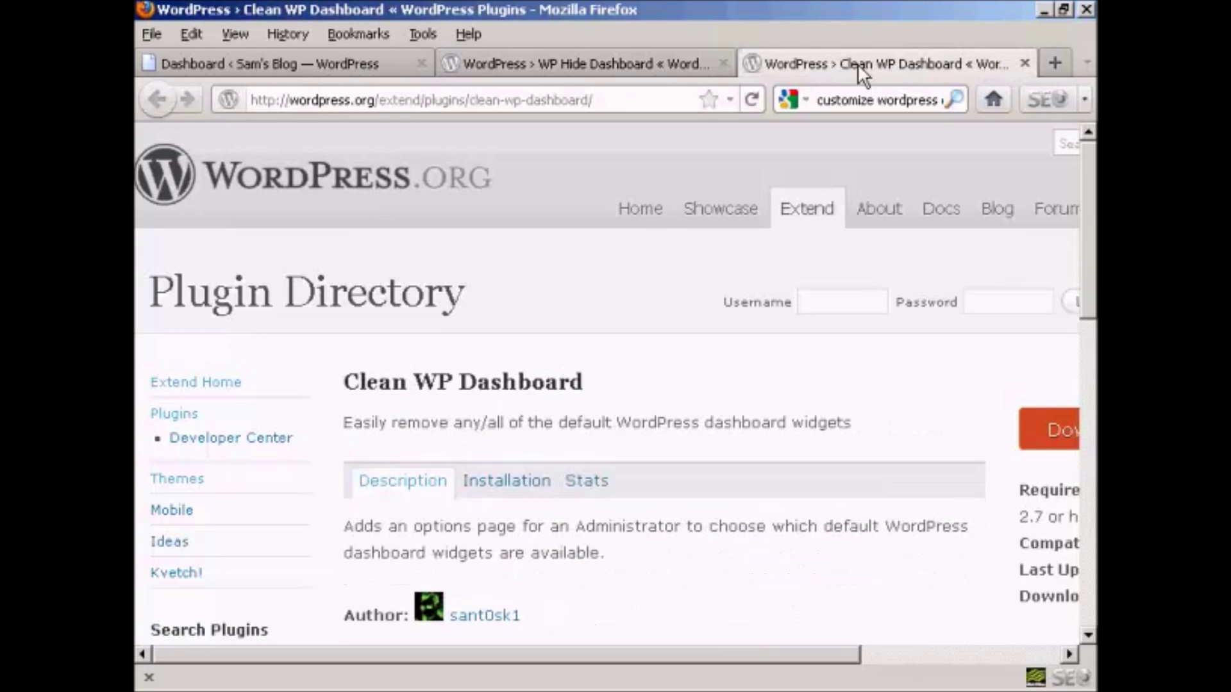